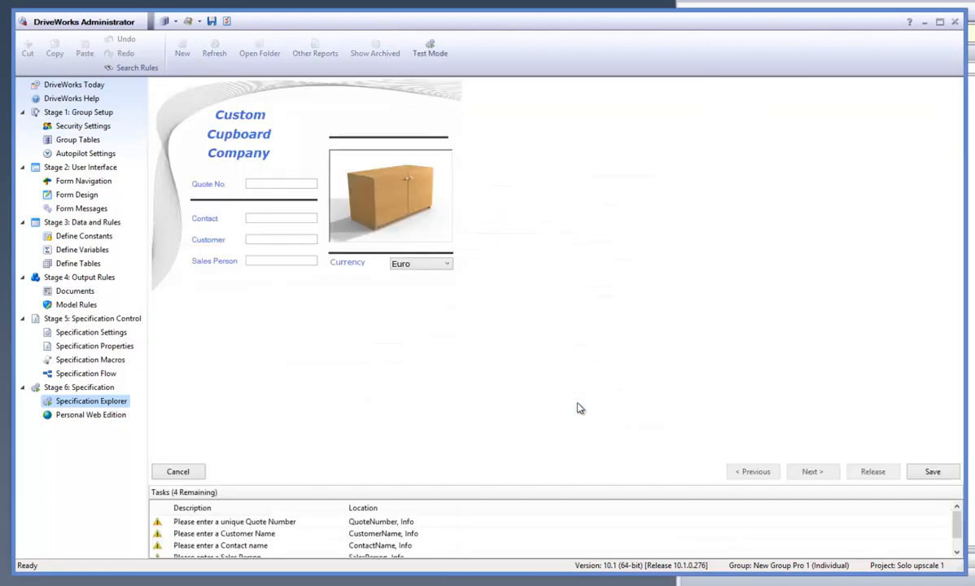
Step: Fill in the quote number, contact name and sales person, and enter DriveWorks Ltd as the customer
click(284, 182)
text(DW465)
click(302, 218)
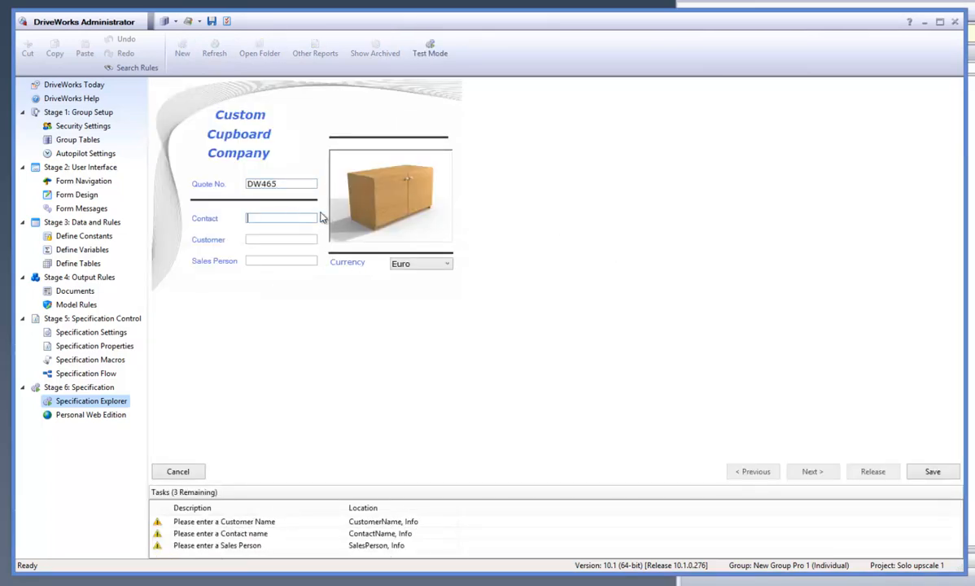
text(Simon)
key(Tab)
text(Dri)
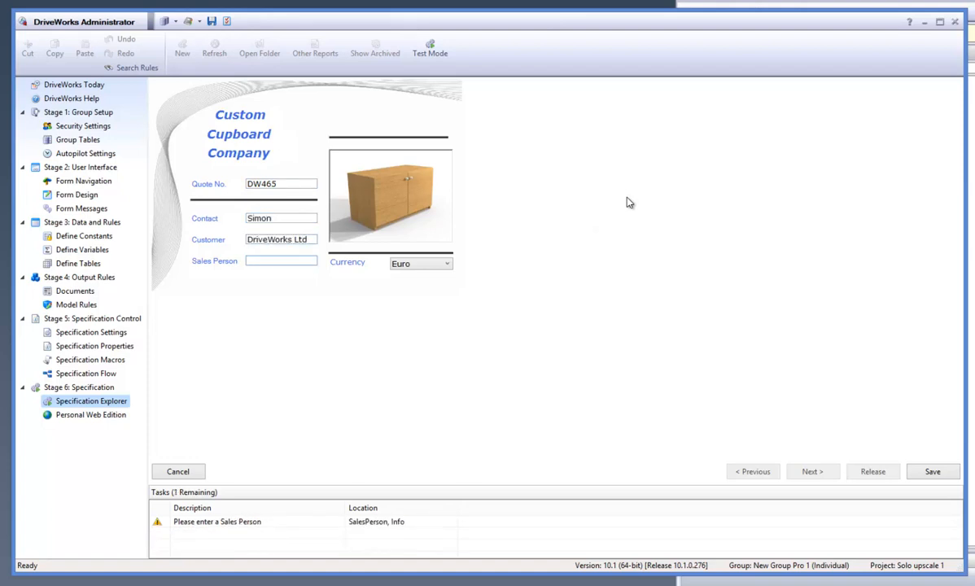
text(William)
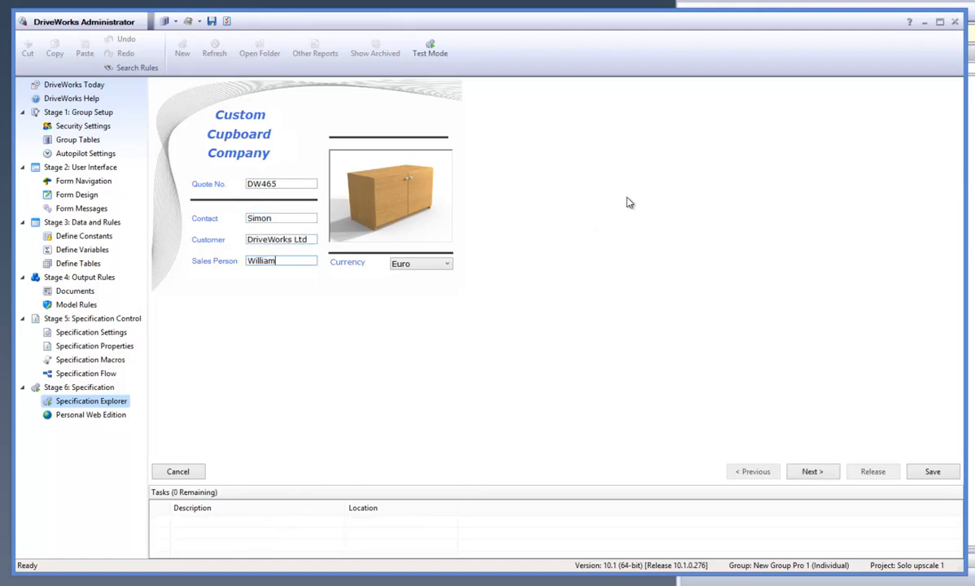
Step: Change the quote currency from Euro to dollars and continue to the cupboard dimensions page
click(438, 264)
click(424, 276)
click(813, 472)
Step: Set the cupboard's height to 500 mm and depth to 300 mm, with the Shaker door style
double_click(281, 190)
text(500)
key(Tab)
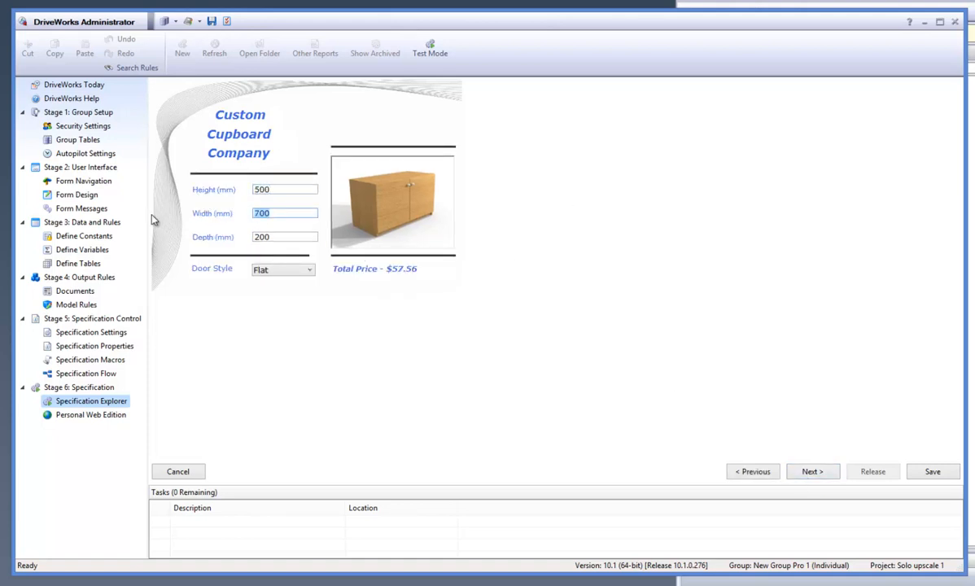
click(279, 236)
drag(279, 236, 186, 246)
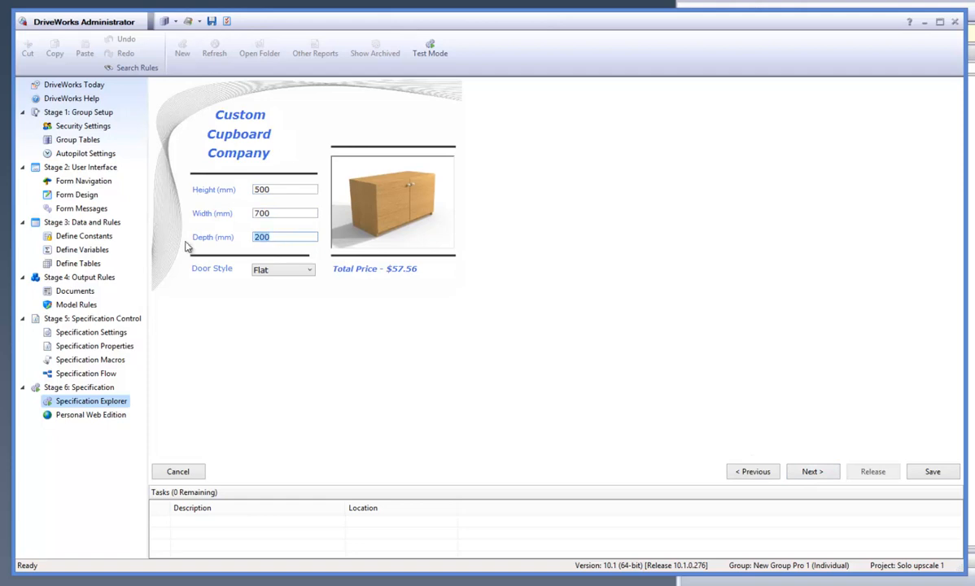
text(300)
click(297, 270)
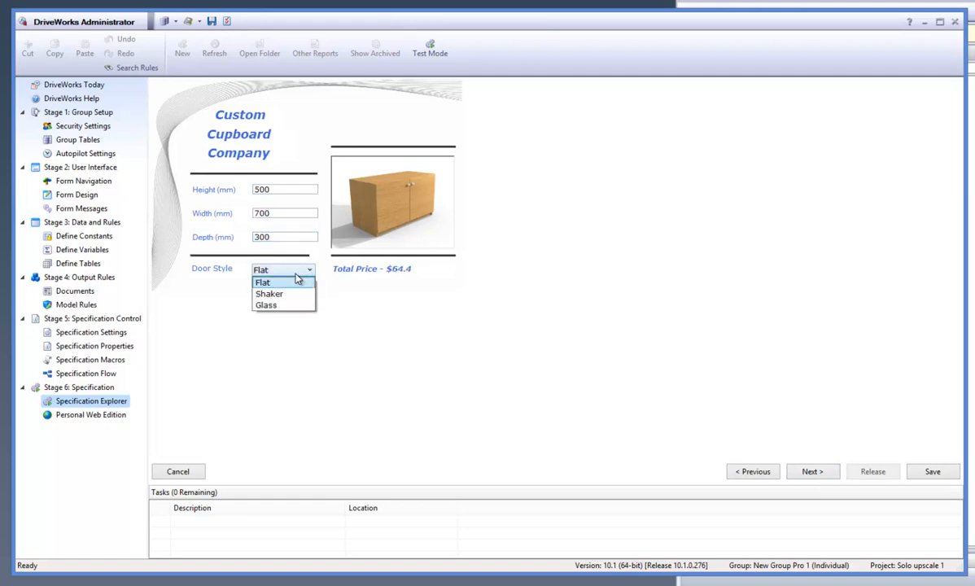
click(288, 294)
click(813, 468)
Step: Choose Chrome handles and Mahogany as the cupboard material
click(439, 156)
click(431, 188)
click(278, 178)
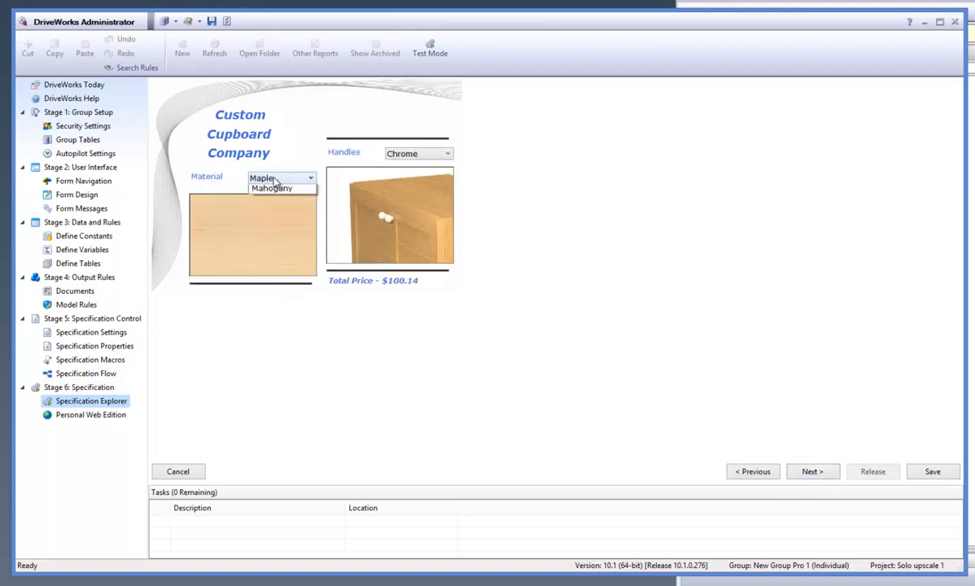
click(276, 235)
Step: Proceed through the pricing breakdown, release the specification, and select Cupboard Assy 0018 in the specification list
click(806, 470)
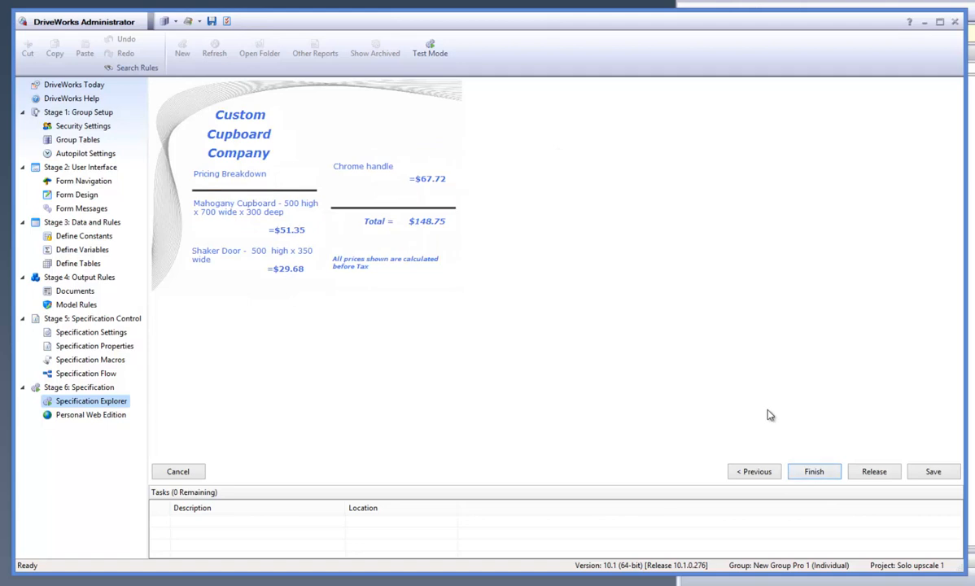
click(870, 469)
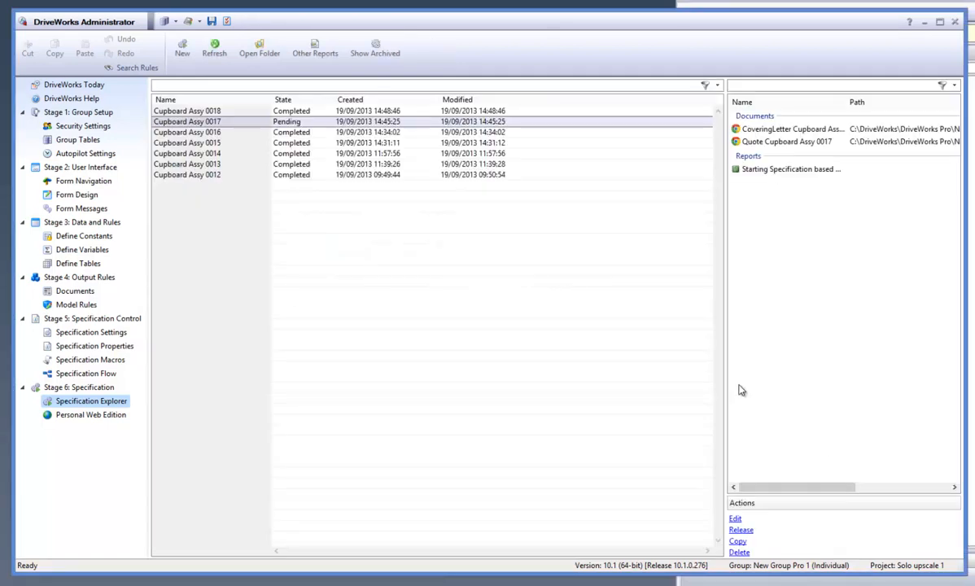
click(289, 112)
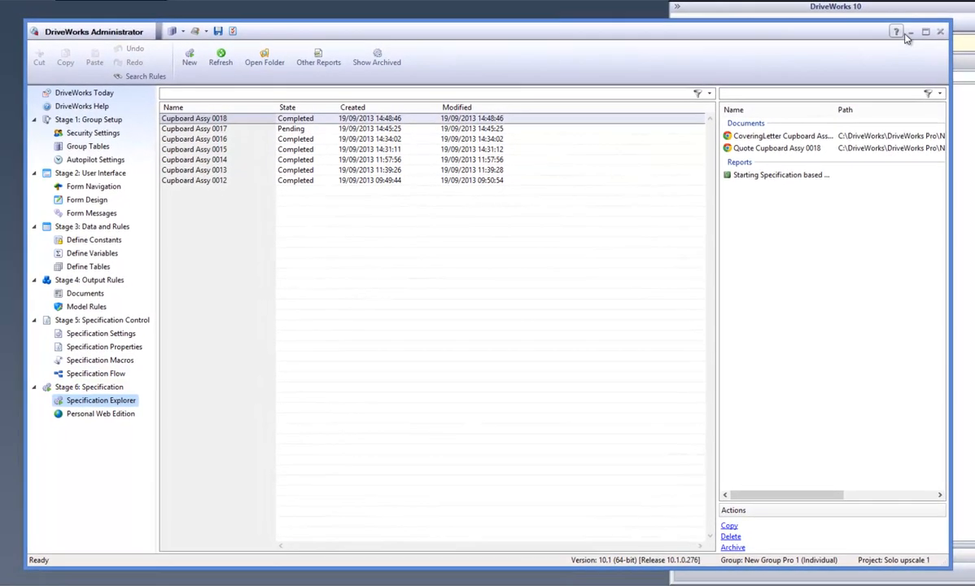
Step: Switch to SOLIDWORKS and log on to the recent DriveWorks group New Group Pro 1
click(909, 34)
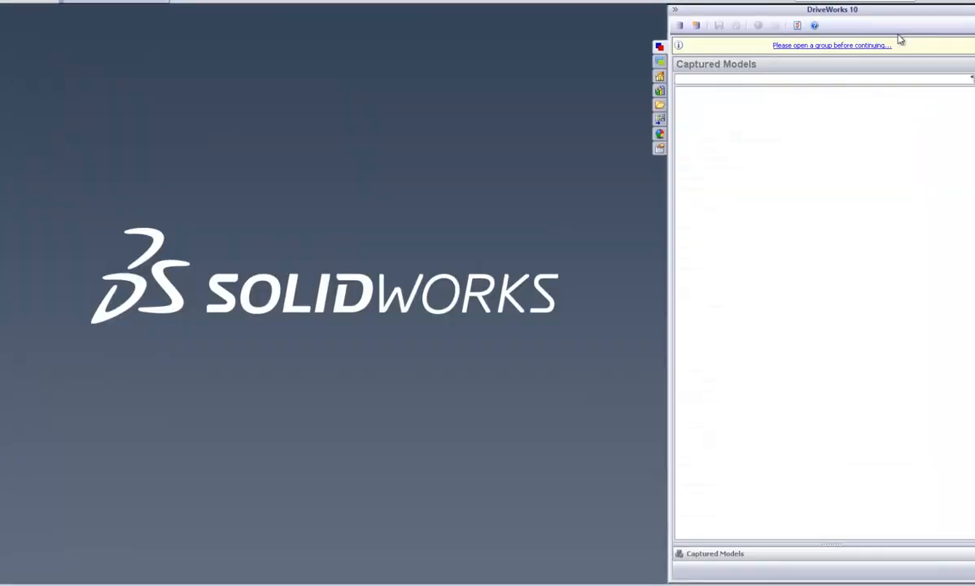
click(676, 31)
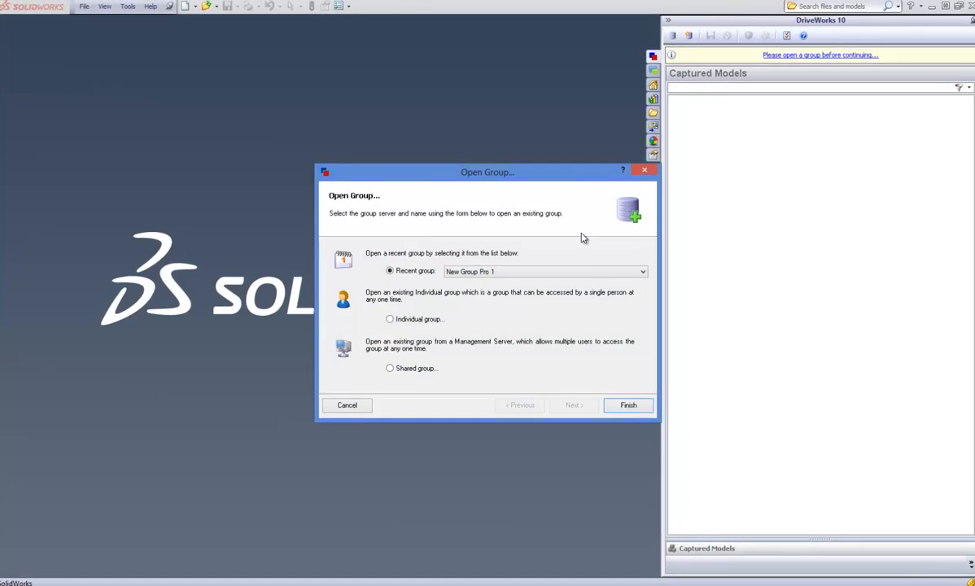
click(628, 404)
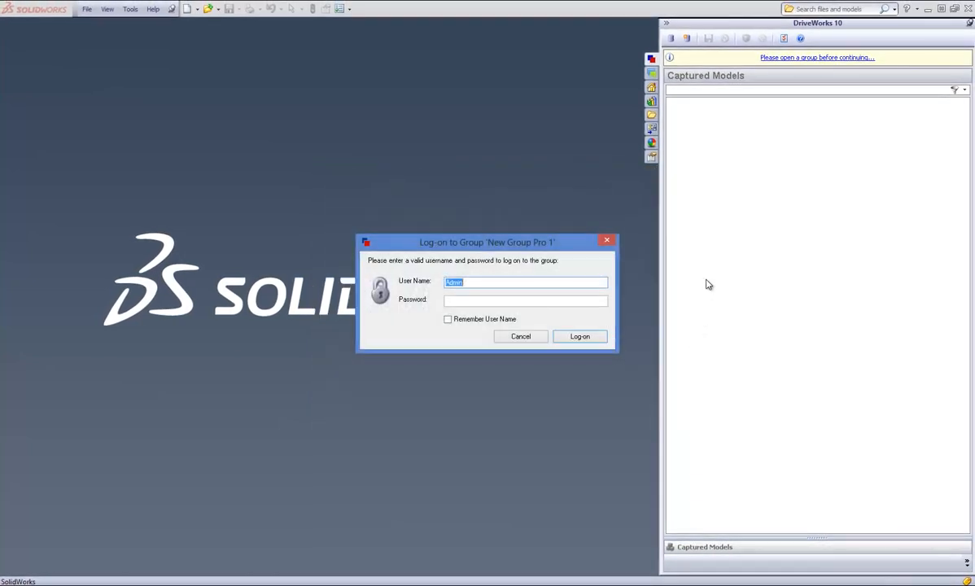
click(579, 337)
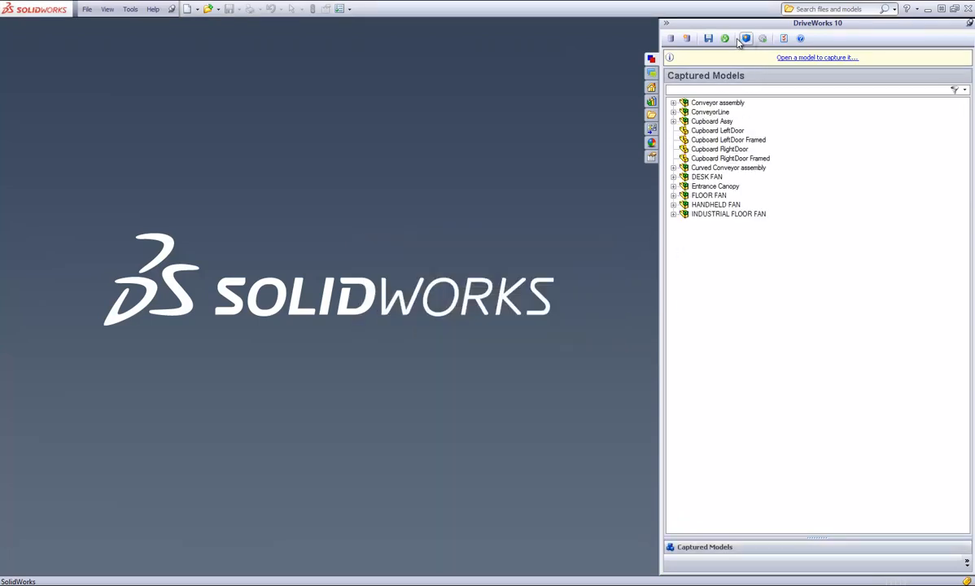
Step: Generate the queued Cupboard Assy Cupboard Assy 0018 model with DriveWorks Model Generation, after widening the name column and comparing it with the released specification
click(747, 40)
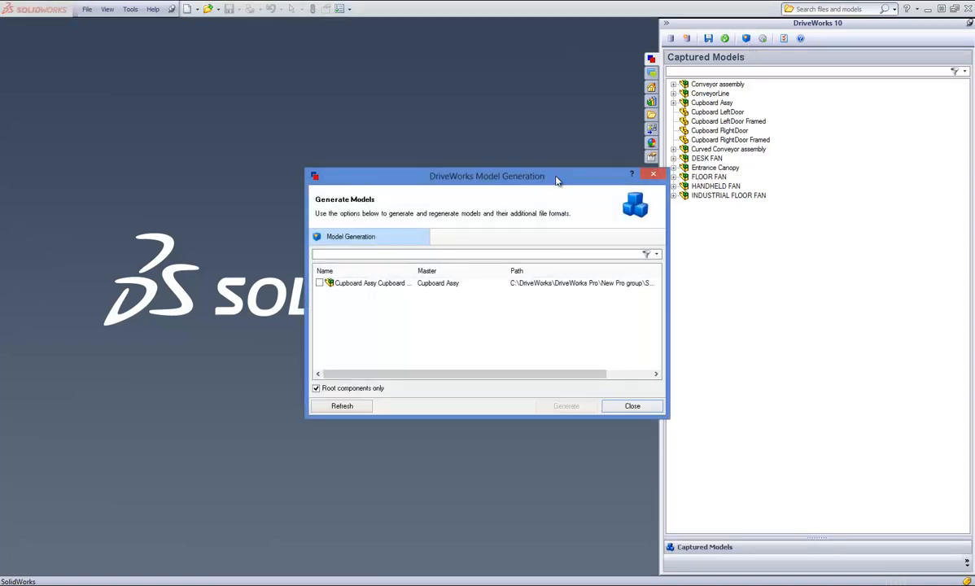
drag(416, 269, 453, 267)
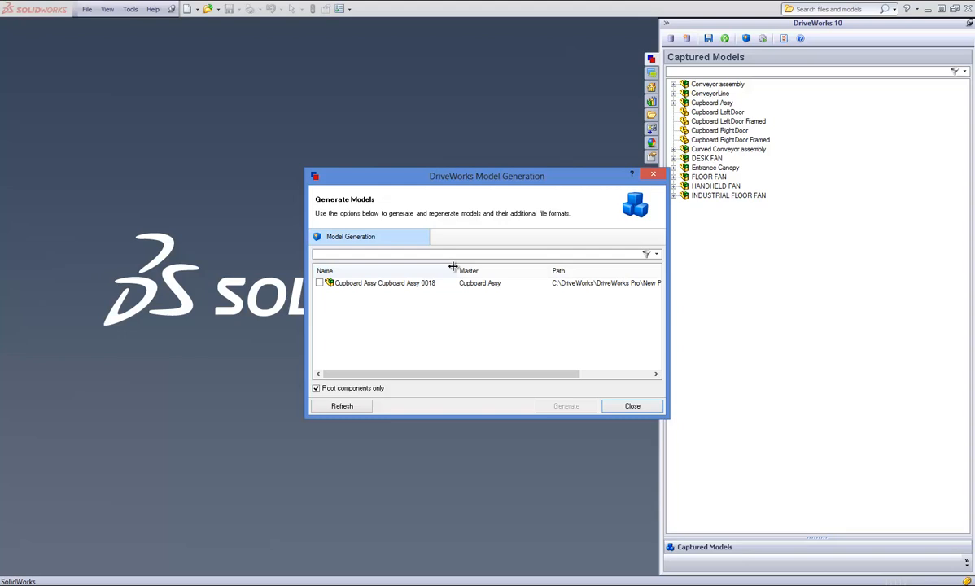
drag(453, 267, 450, 268)
click(431, 286)
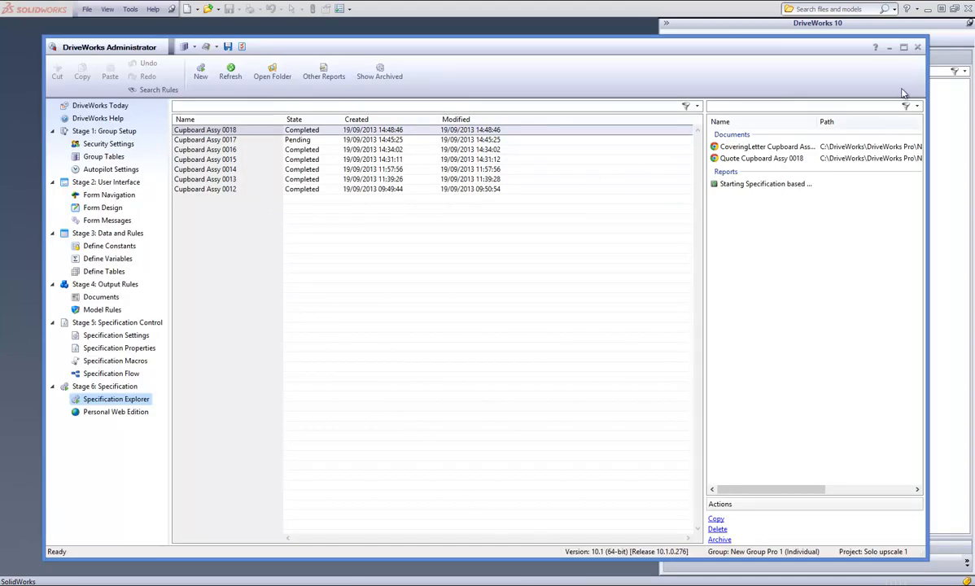
click(889, 48)
click(344, 295)
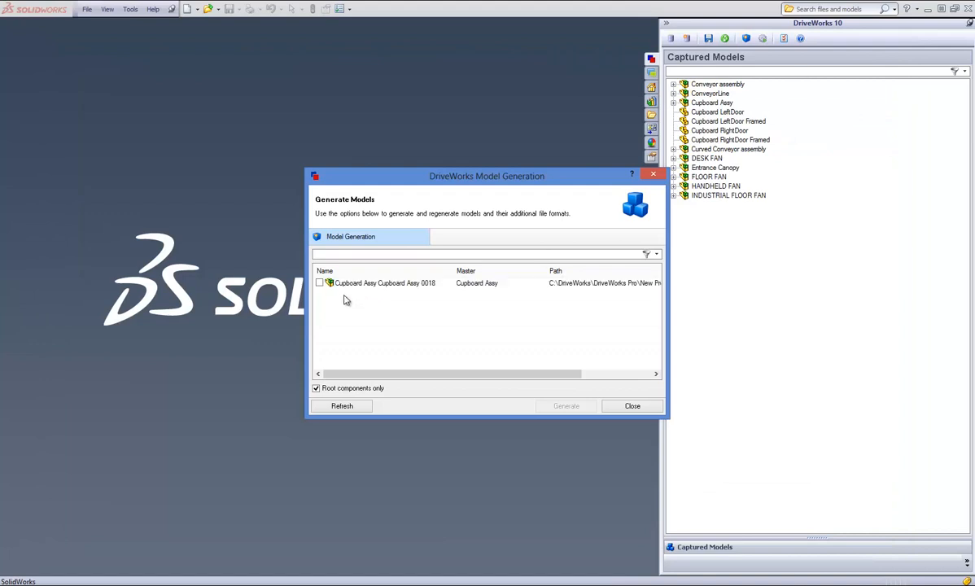
click(319, 284)
click(566, 406)
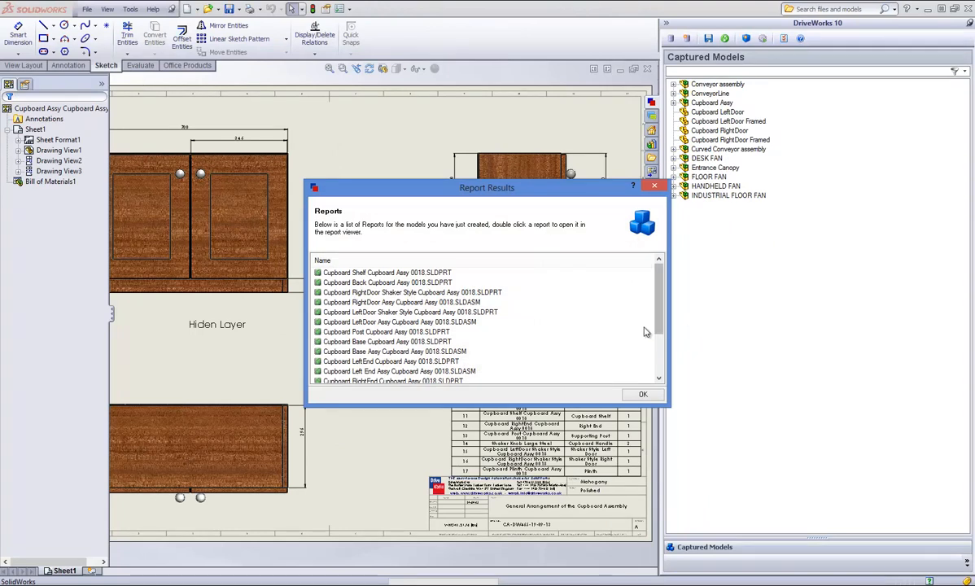
Step: Review the generation report for Cupboard Shelf Cupboard Assy 0018.SLDPRT, then close the report results and model generation windows
drag(661, 314, 658, 279)
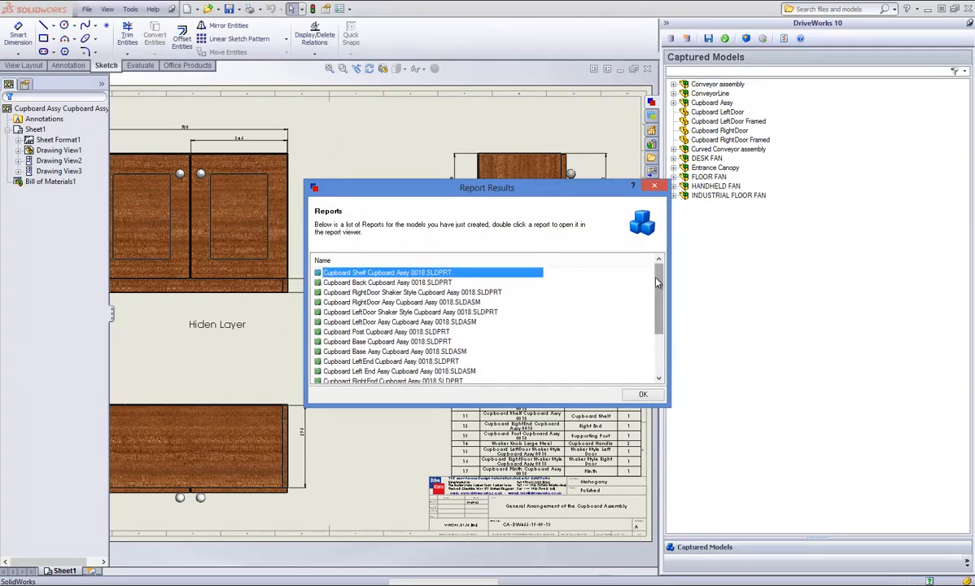
double_click(432, 275)
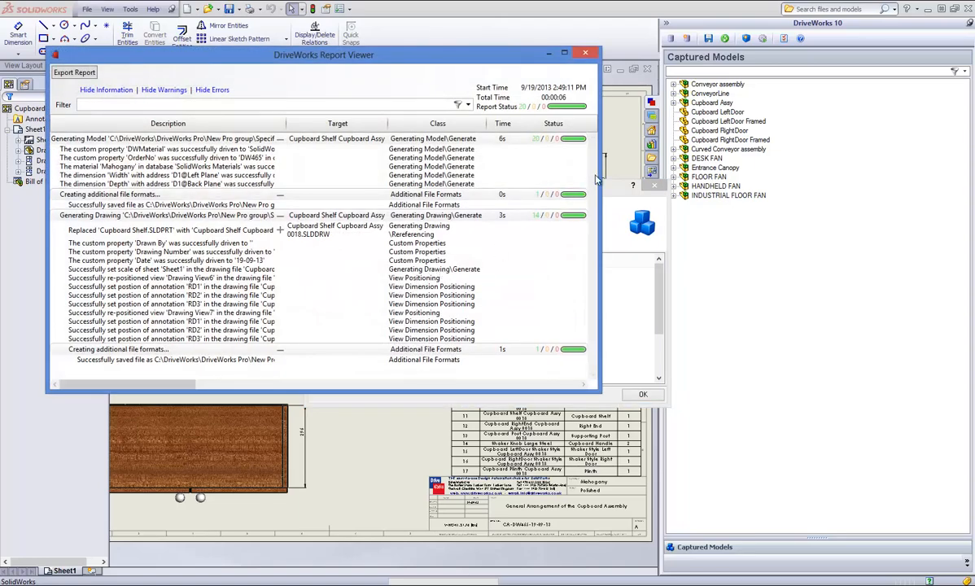
click(585, 53)
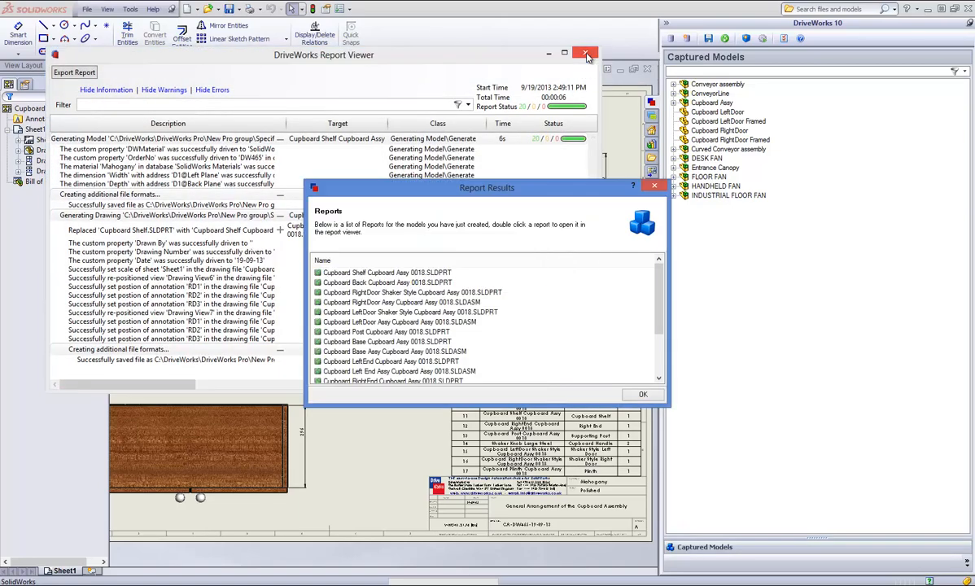
click(643, 394)
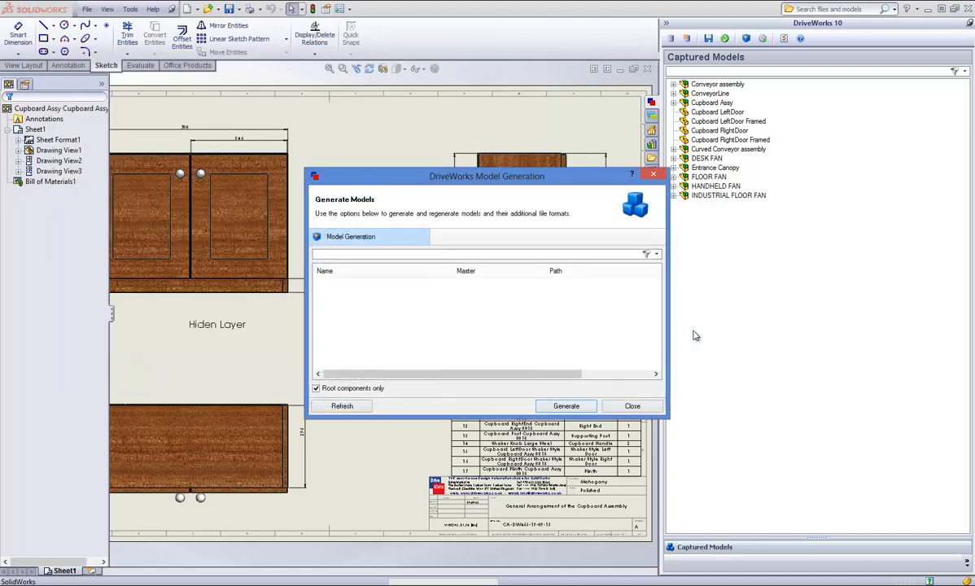
click(635, 406)
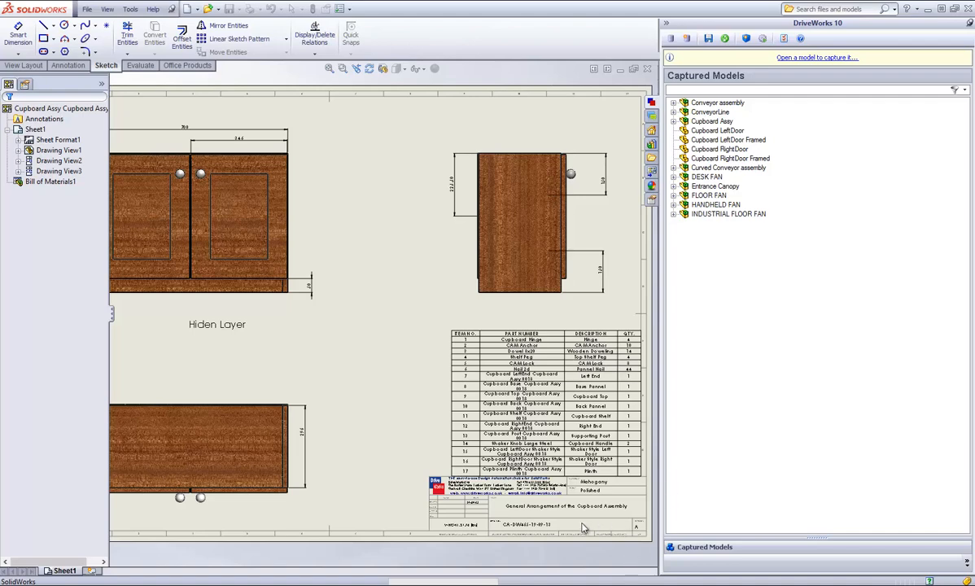
Step: Switch to DriveWorks Administrator, open the output folder of Cupboard Assy 0018, and look through its Documents subfolder
click(612, 583)
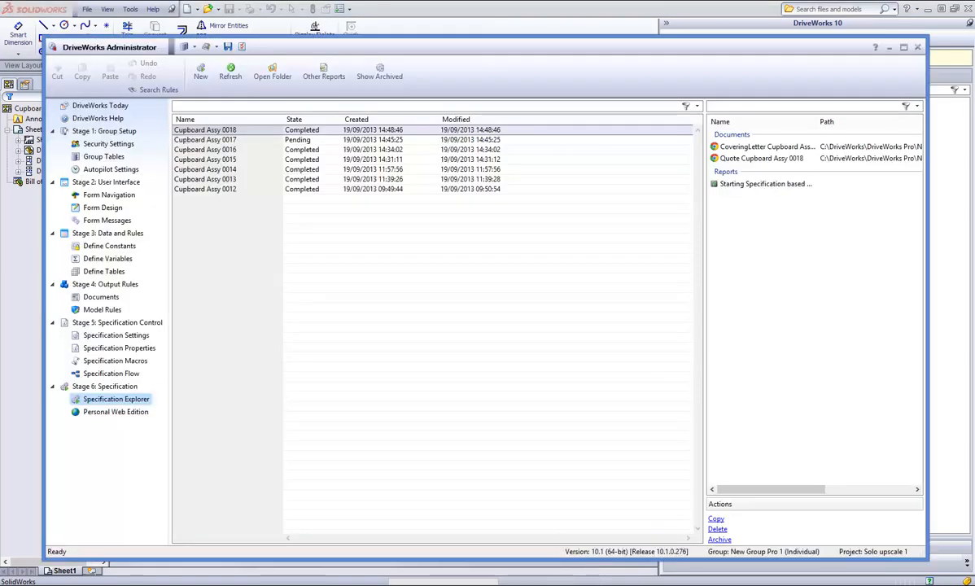
click(271, 75)
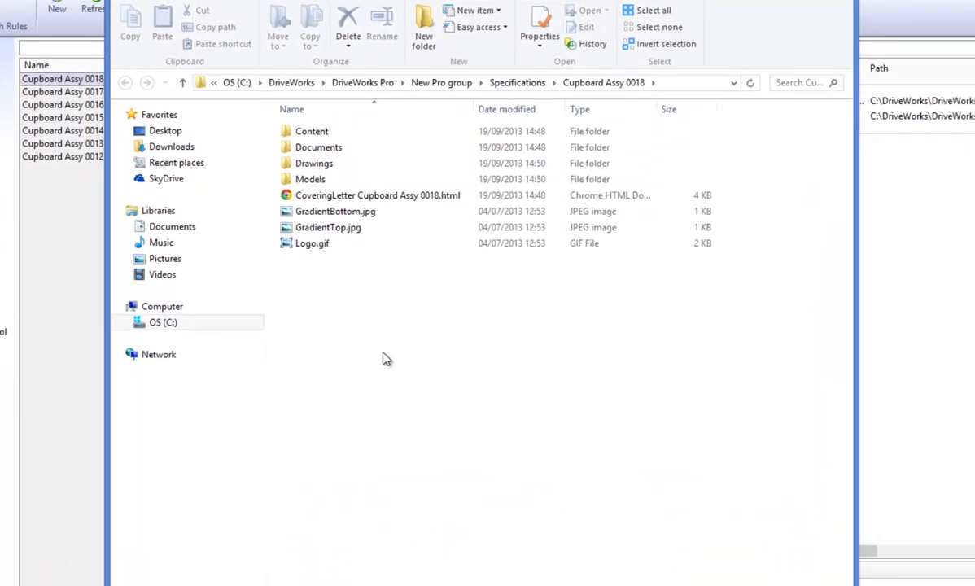
double_click(335, 150)
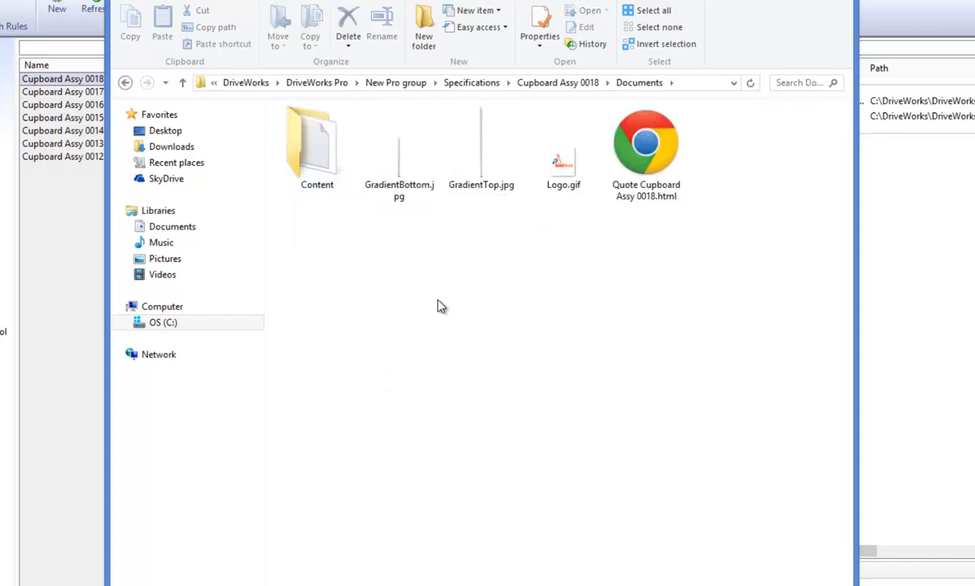
click(127, 83)
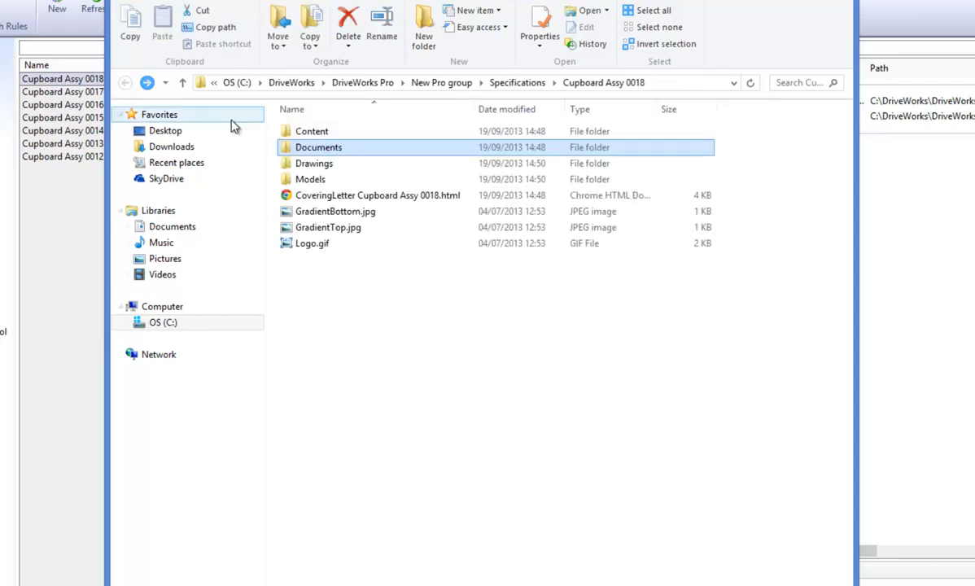
Step: Examine the files in the Drawings subfolder with full names shown and the name sort order reversed
double_click(311, 165)
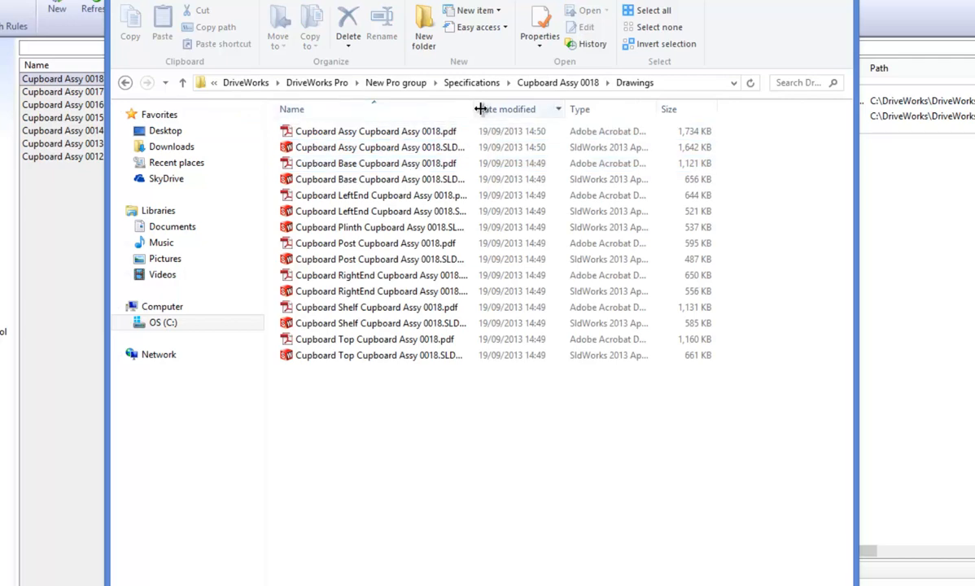
drag(539, 109, 551, 109)
click(487, 111)
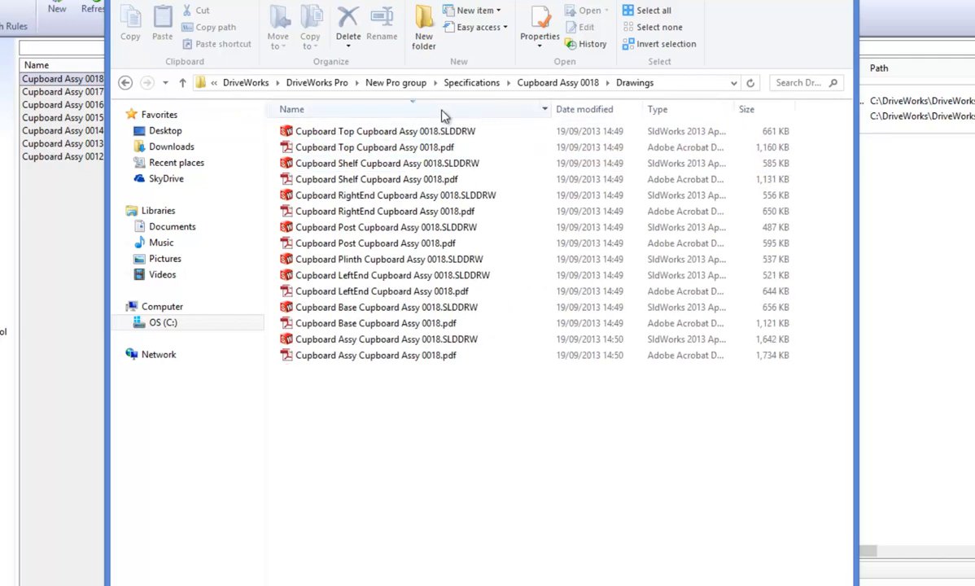
click(126, 83)
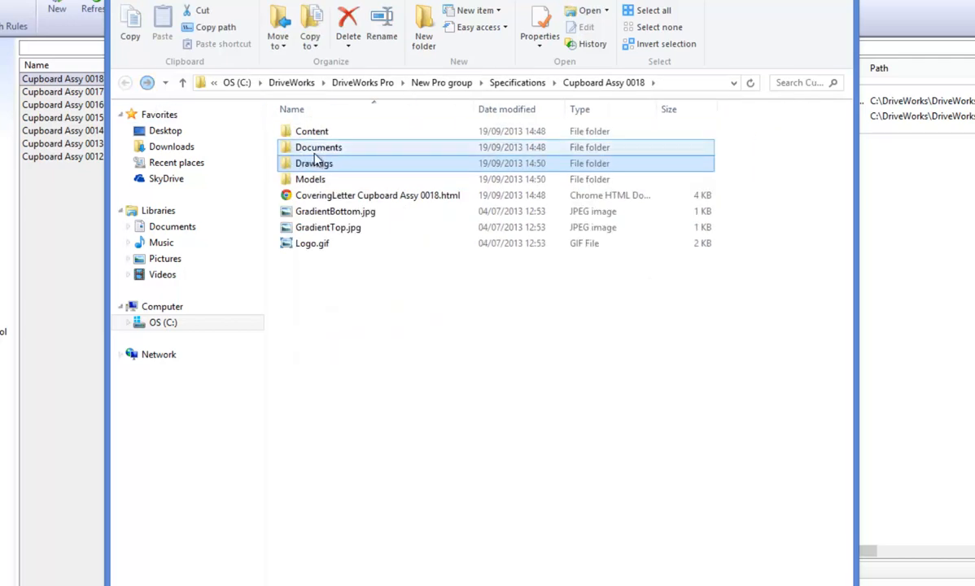
Step: Examine the files in the Models subfolder with full names shown and sorted by type
double_click(328, 183)
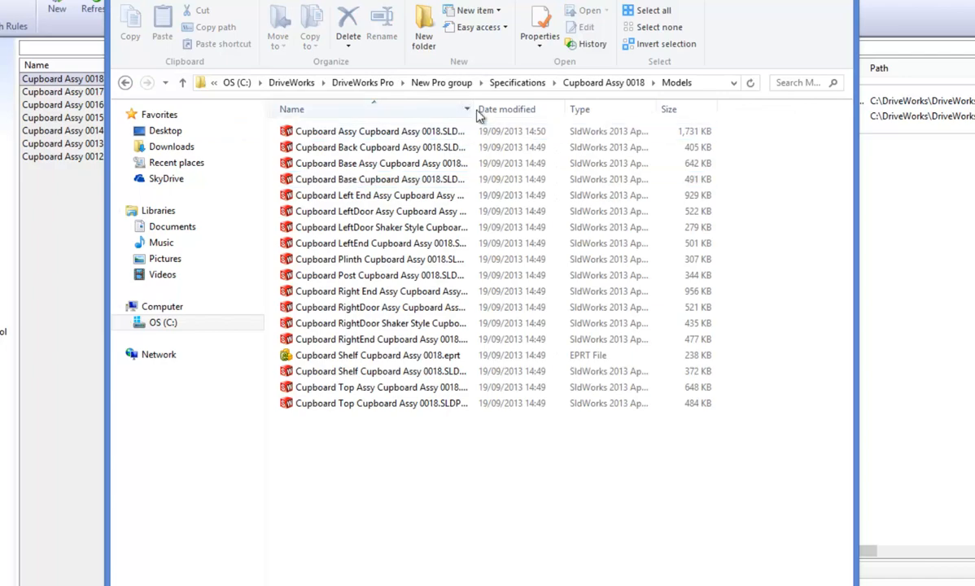
drag(476, 114, 549, 116)
click(675, 111)
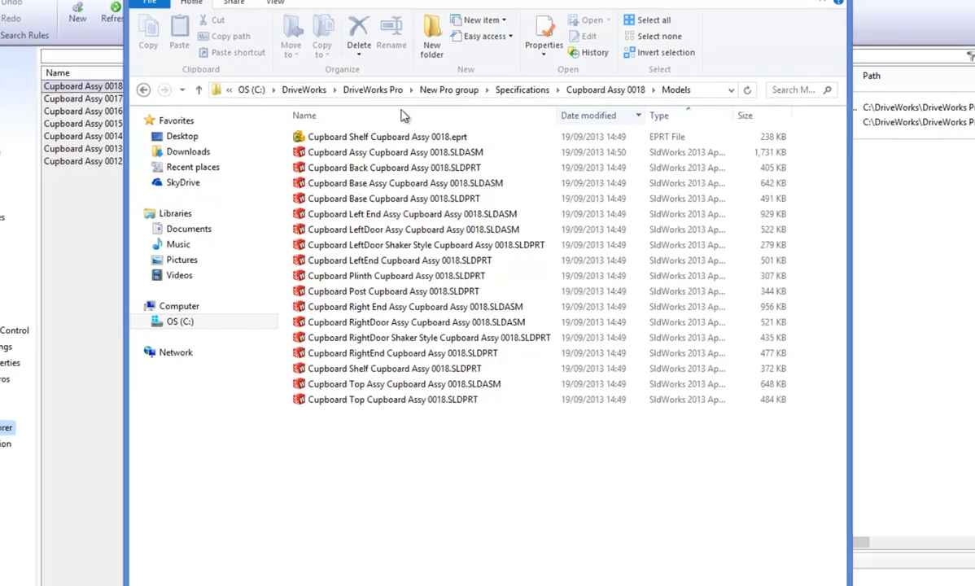
click(163, 98)
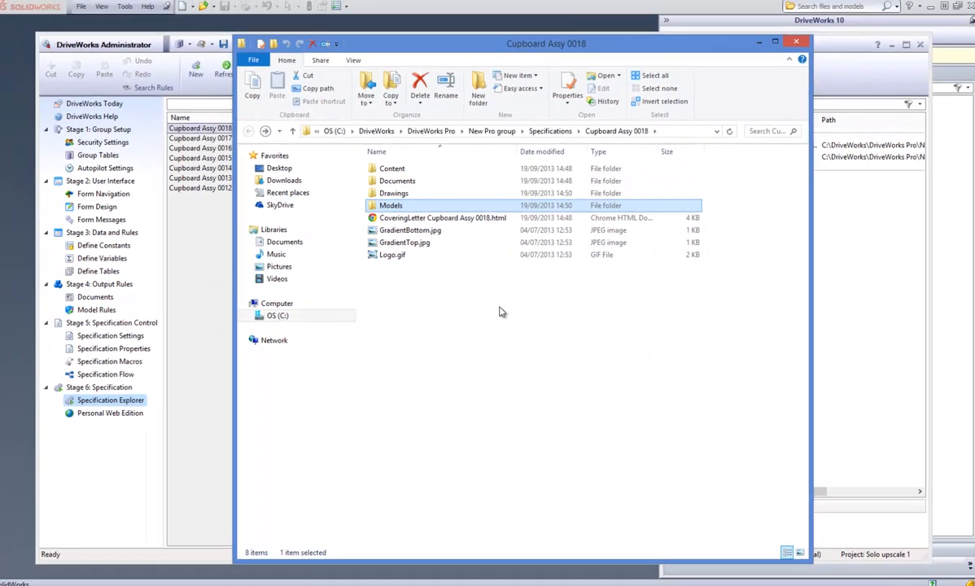
Step: Open Cupboard Assy Cupboard Assy 0018.SLDASM from the Models folder in SOLIDWORKS and view the assembly from the front
double_click(419, 206)
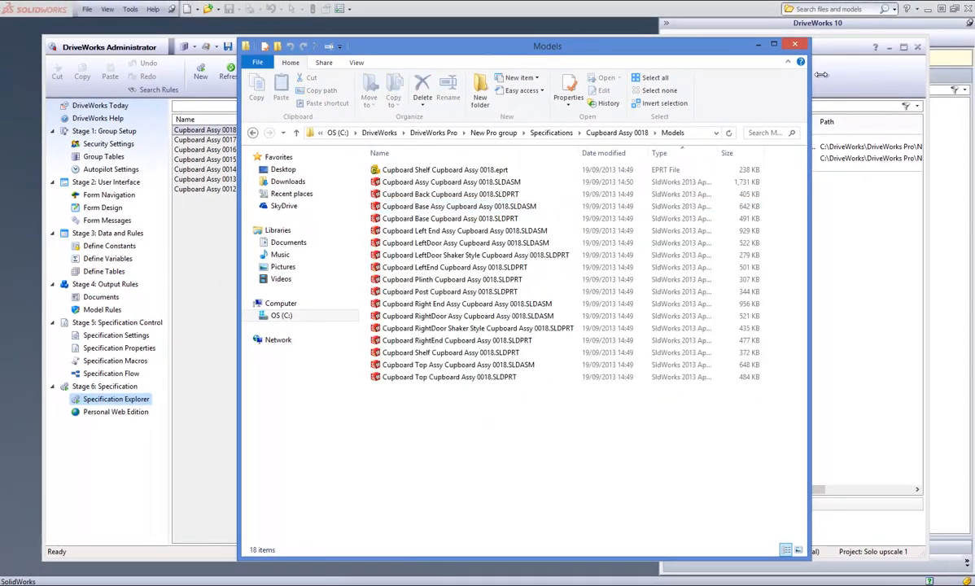
click(892, 51)
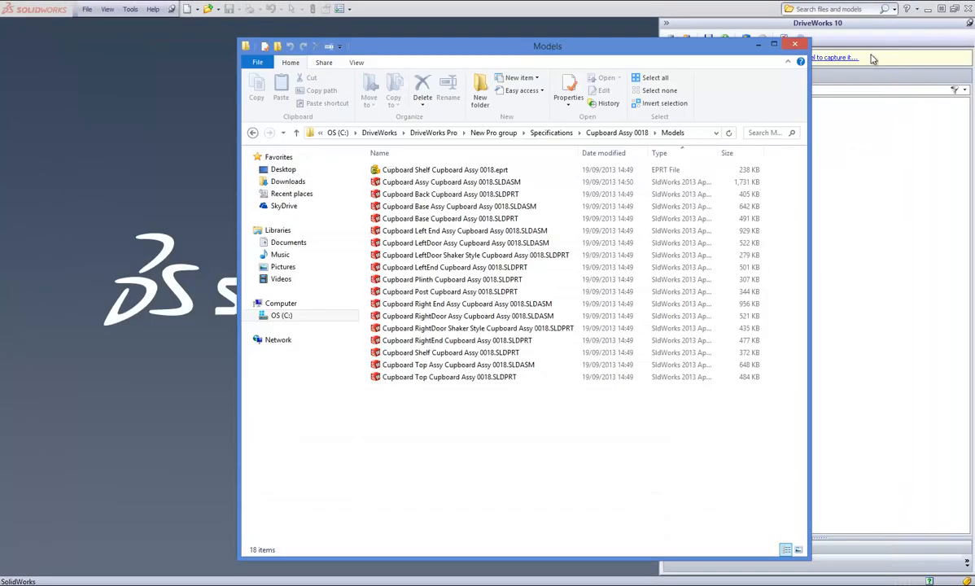
click(462, 184)
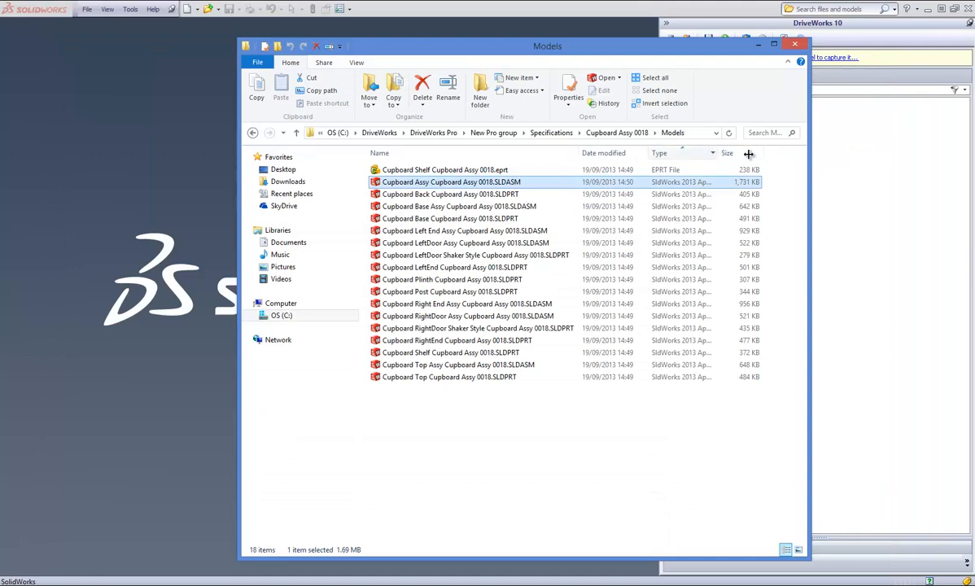
drag(749, 154, 773, 154)
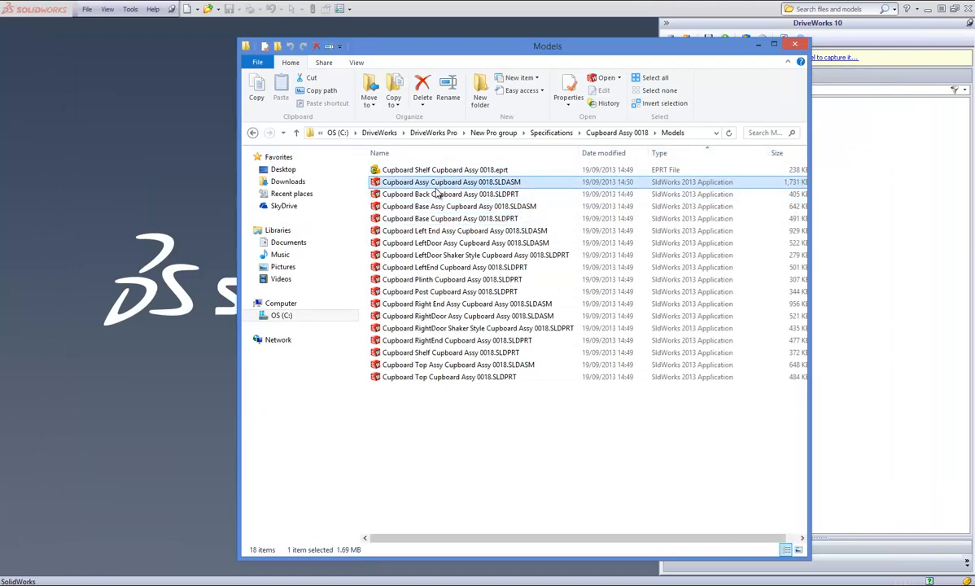
drag(436, 187, 158, 188)
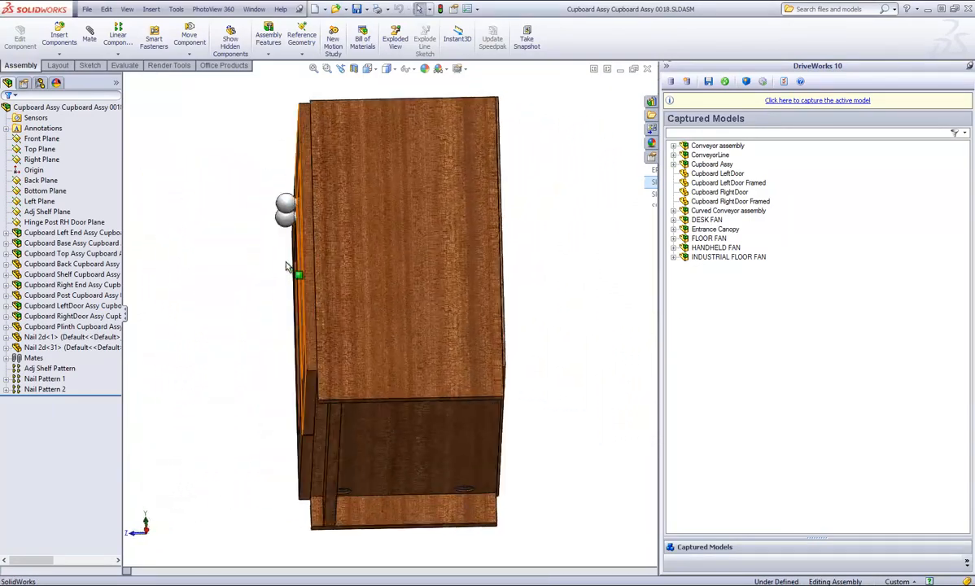
middle_drag(286, 267, 496, 264)
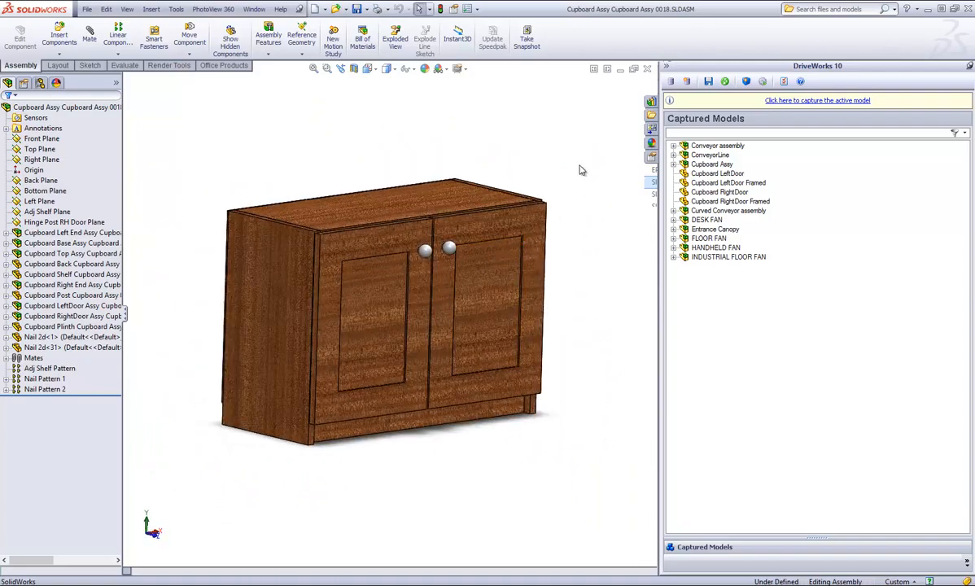